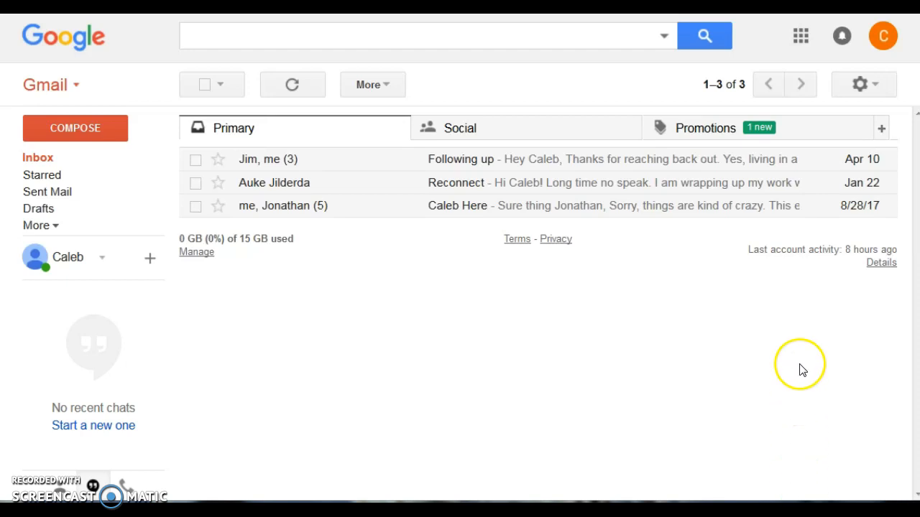
# Switch from Gmail to Google Drive and create a new blank Google Docs document
pyautogui.click(799, 41)
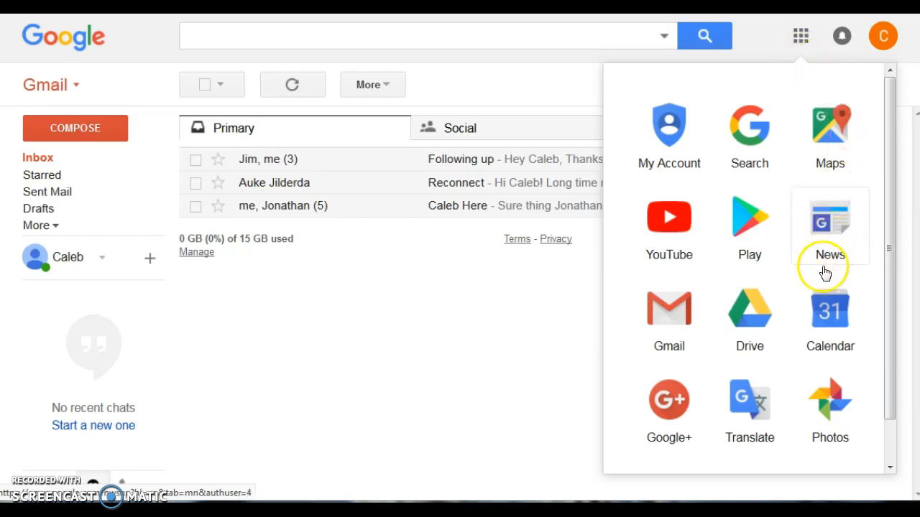
pyautogui.click(745, 333)
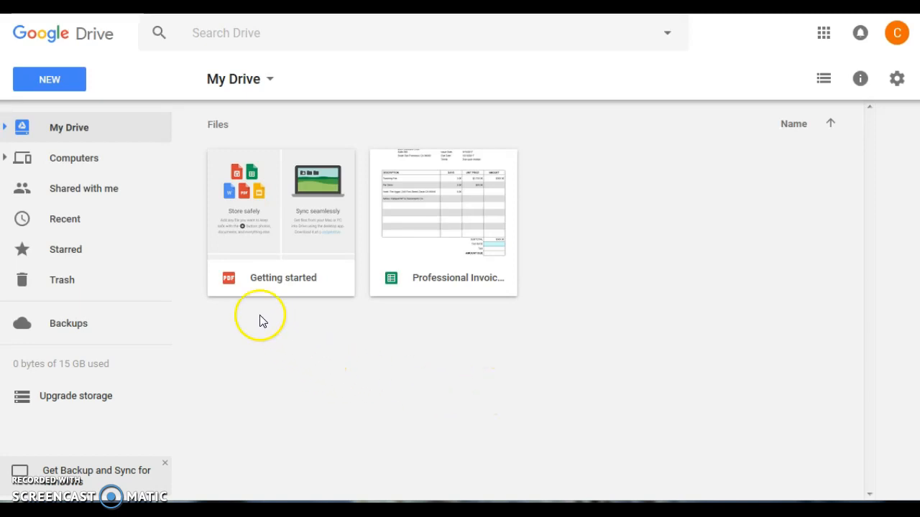
pyautogui.click(52, 80)
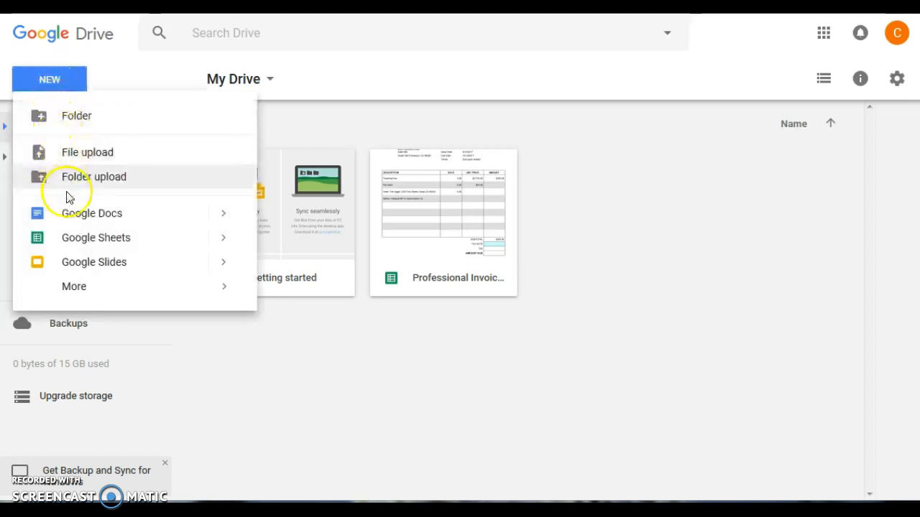
pyautogui.click(108, 219)
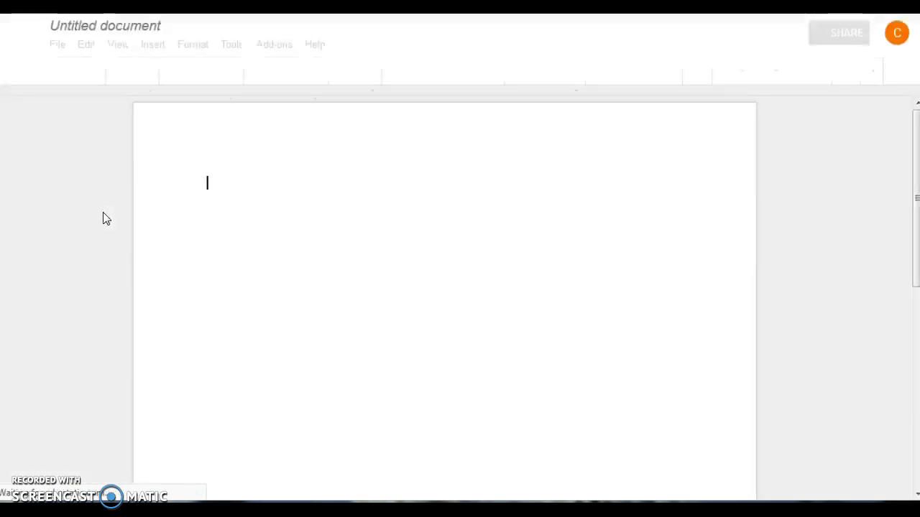
# Write "I can type whatever I want" and "Which is what I will do" as two separate lines in the document
pyautogui.click(206, 183)
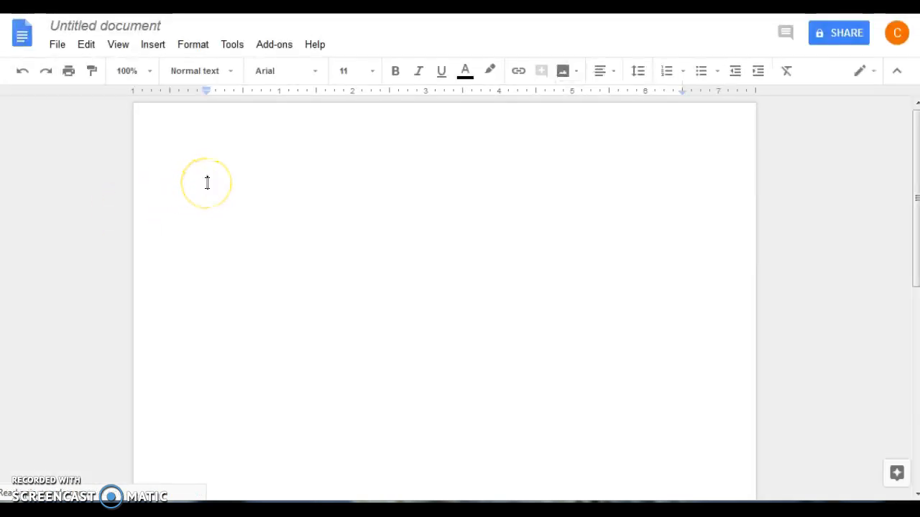
pyautogui.write('I c')
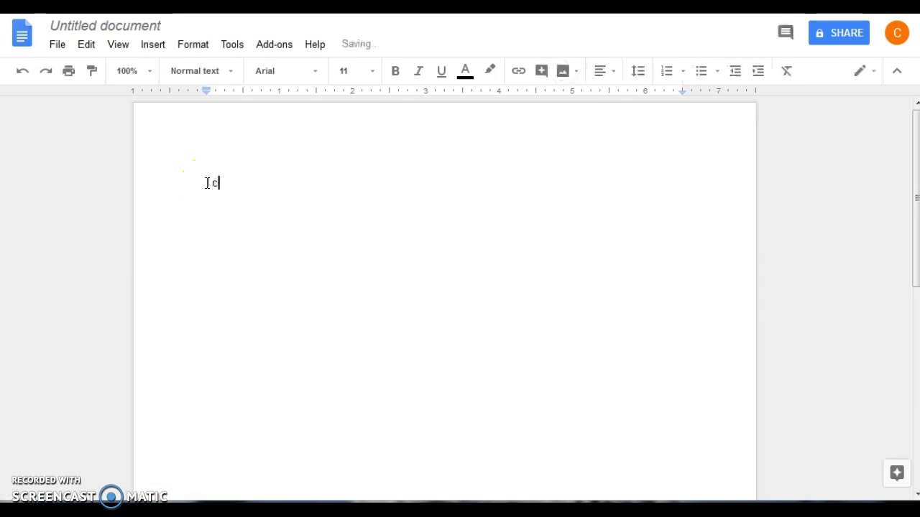
pyautogui.write('an type whatever')
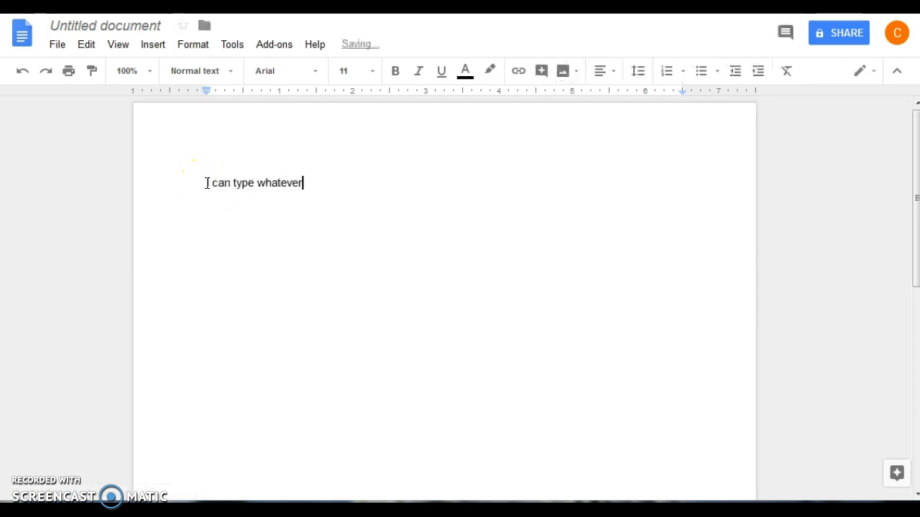
pyautogui.write(' I want')
pyautogui.press('Return')
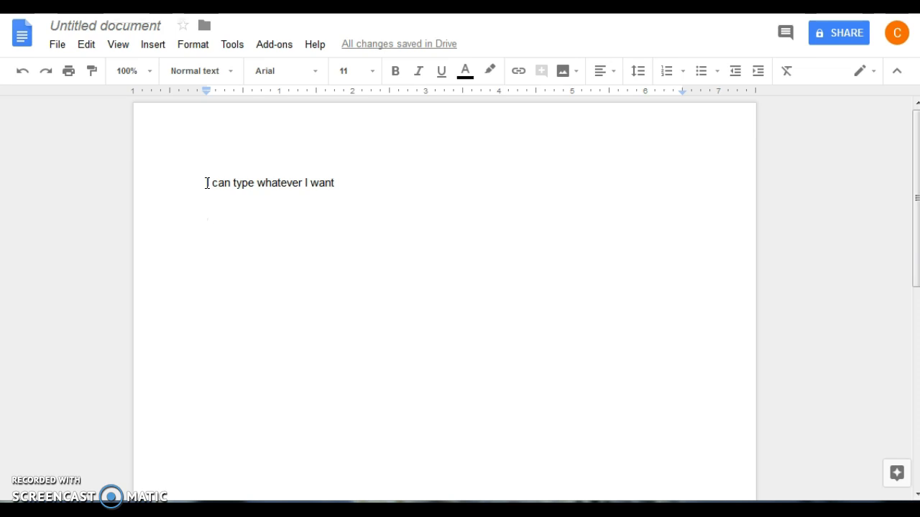
pyautogui.write('Which is')
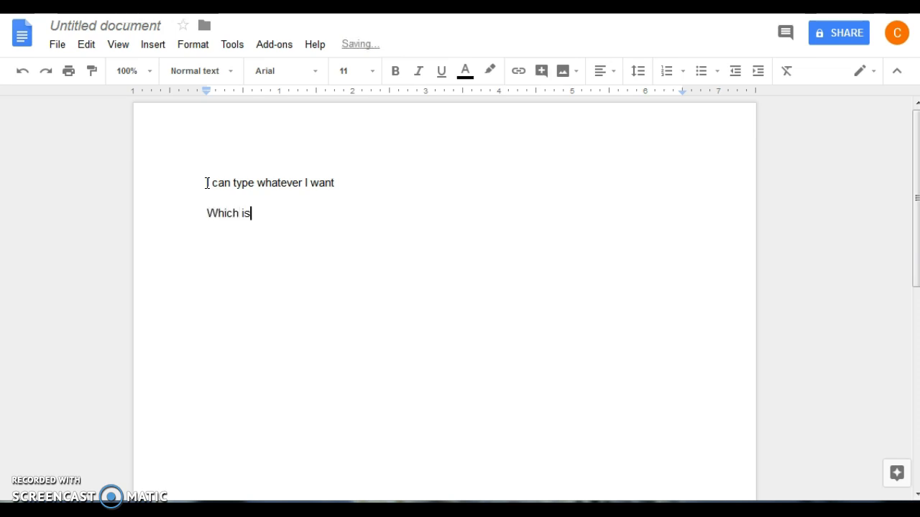
pyautogui.write(' what I will do')
pyautogui.press('Return')
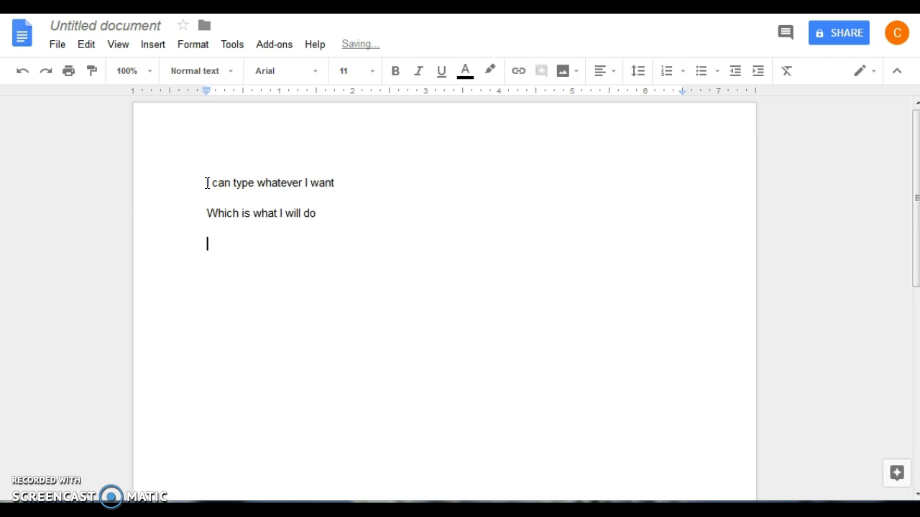
# Add a third line with deliberate spelling errors, reading "Mispell something real quik"
pyautogui.write('Mispell ')
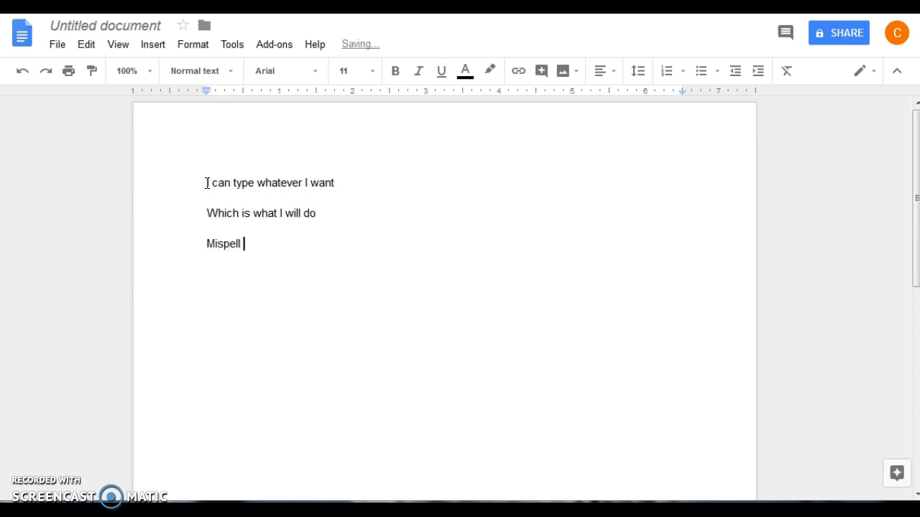
pyautogui.write('something ')
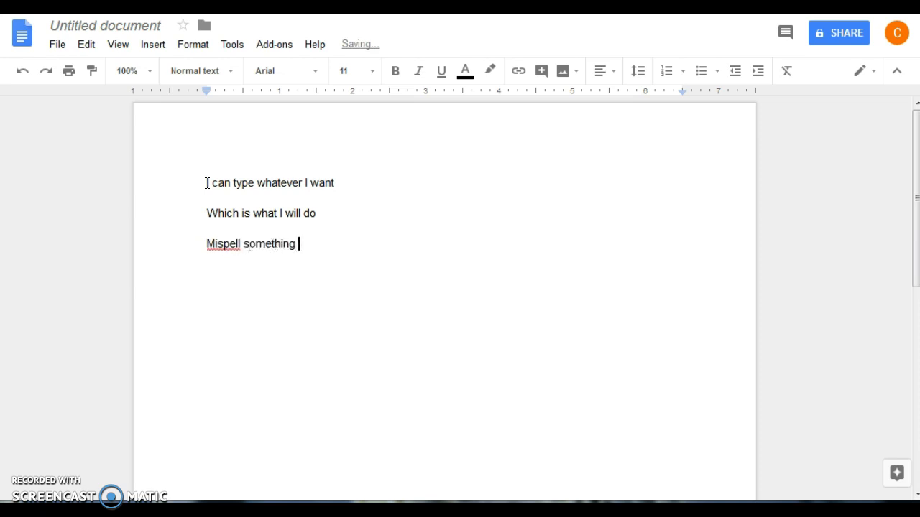
pyautogui.write('real quik')
pyautogui.press('Return')
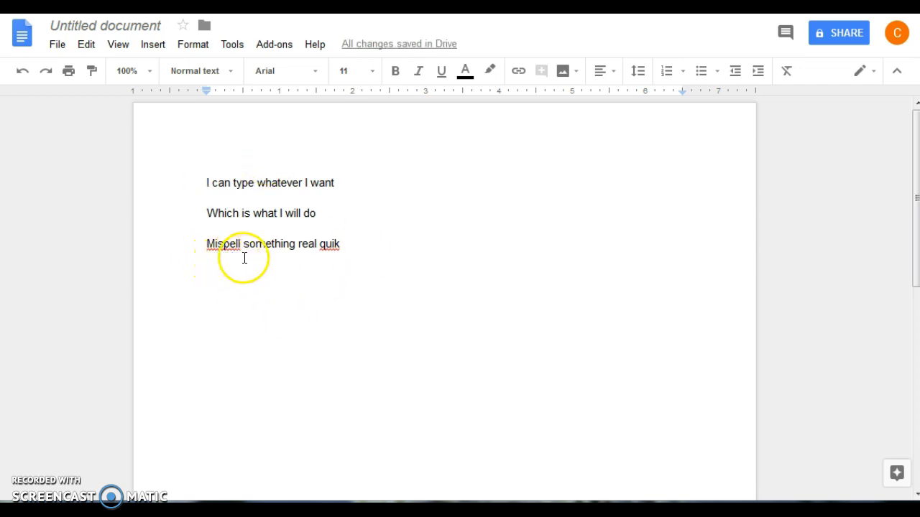
# Correct the flagged words to the suggested "Misspell" and "quick", and add a dash-bulleted line below with the author's full name
pyautogui.rightClick(220, 244)
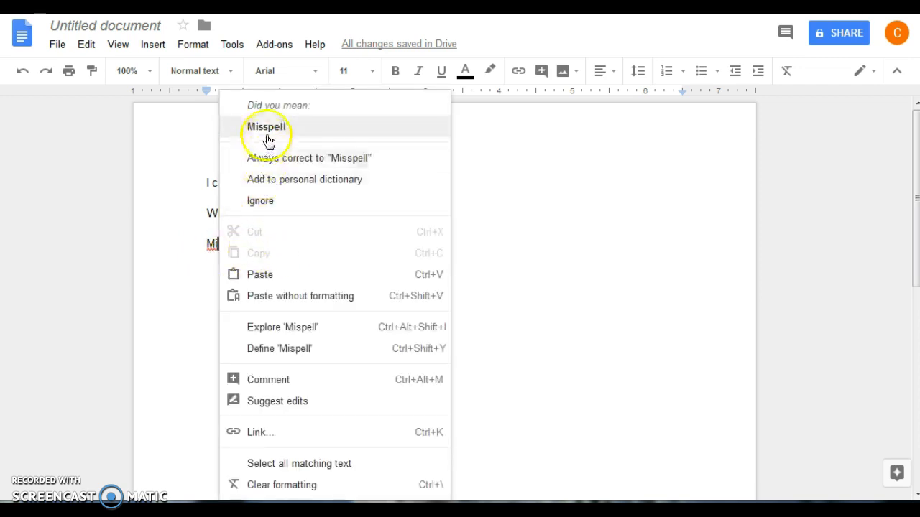
pyautogui.click(313, 130)
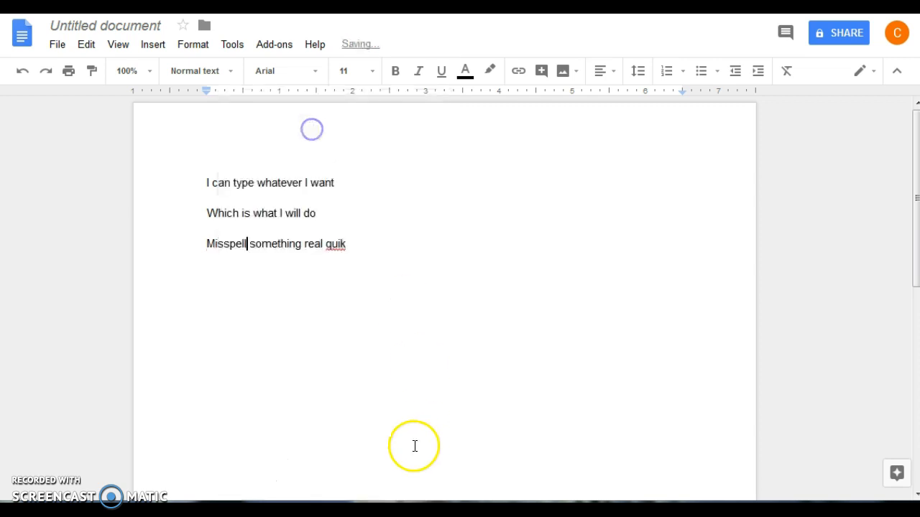
pyautogui.rightClick(334, 244)
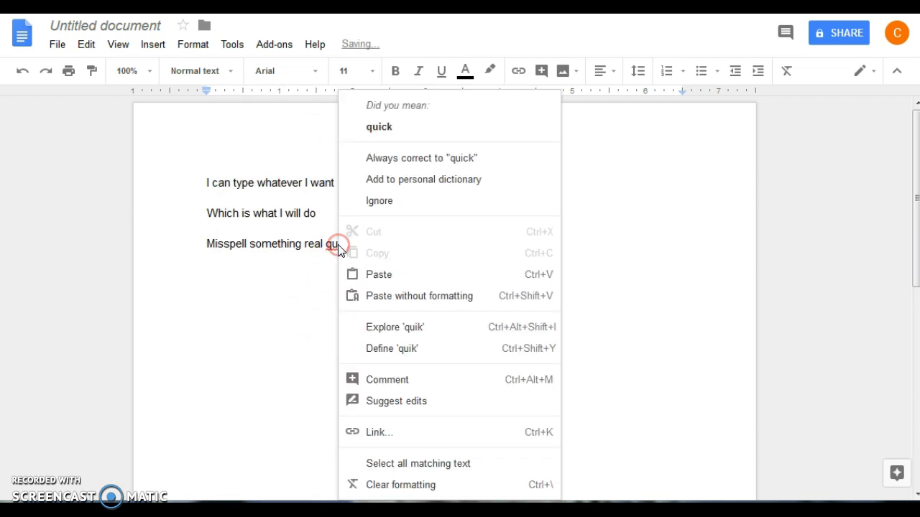
pyautogui.click(398, 131)
pyautogui.press('Return')
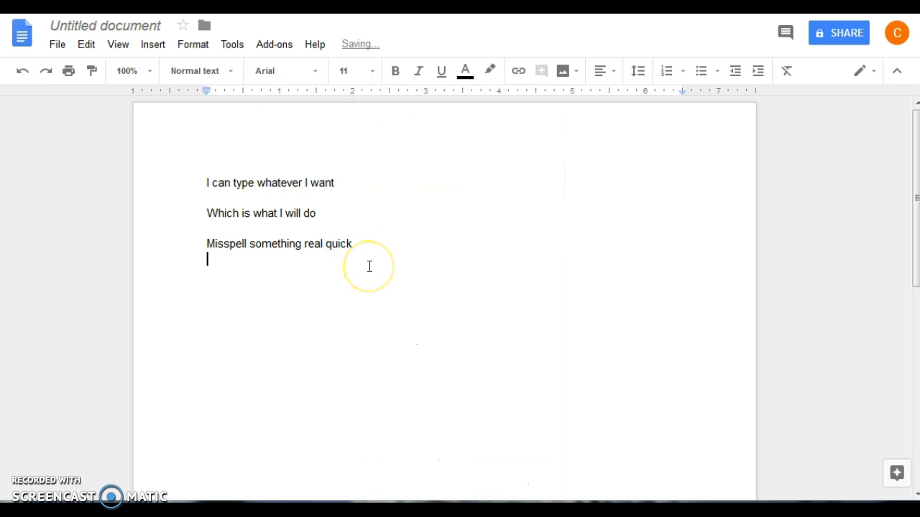
pyautogui.write('- Caleb Brown')
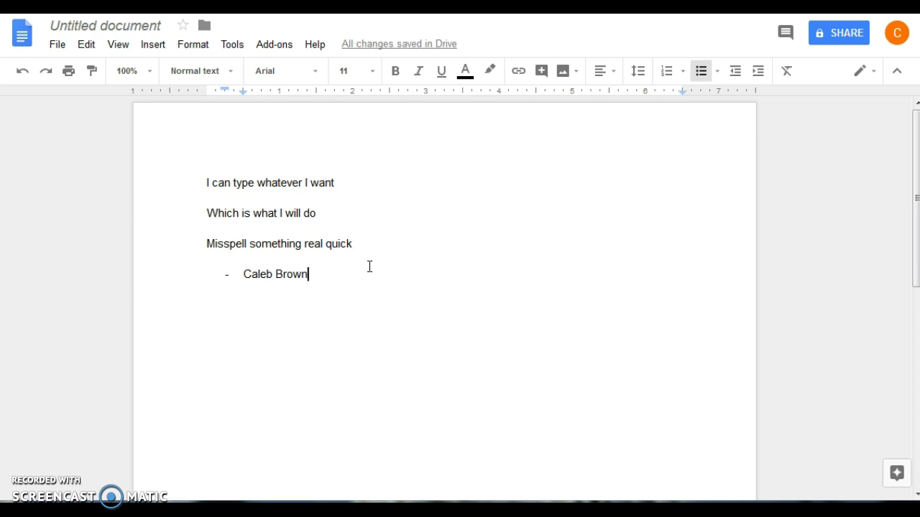
# Download the document in PDF format and save it to the Desktop as Untitled document.pdf
pyautogui.click(62, 46)
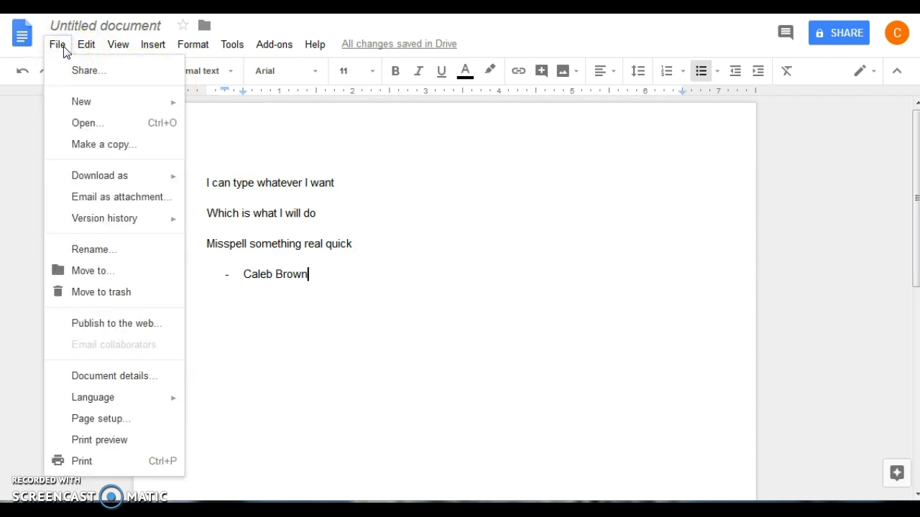
pyautogui.click(61, 53)
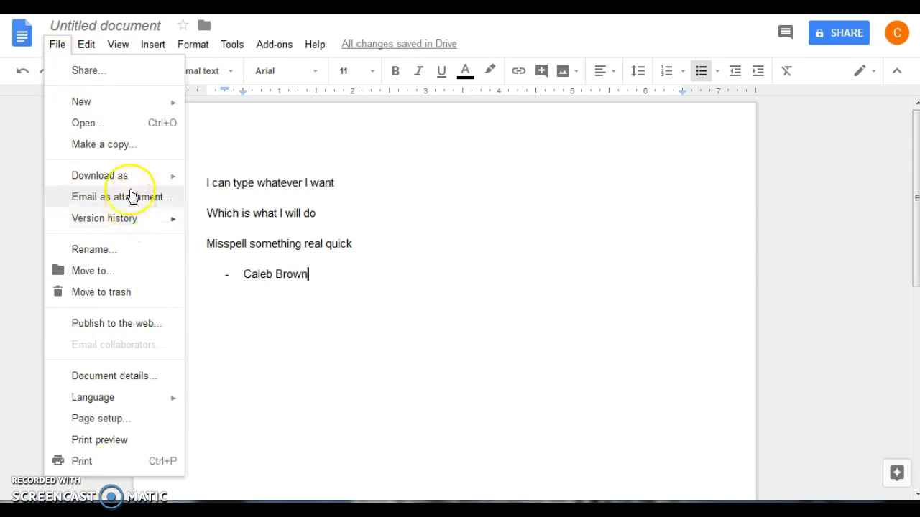
pyautogui.moveTo(136, 181)
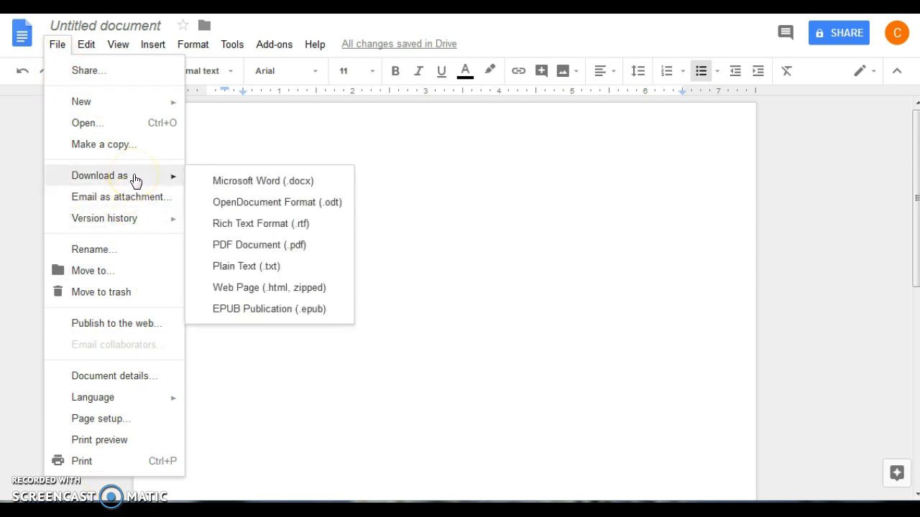
pyautogui.click(115, 180)
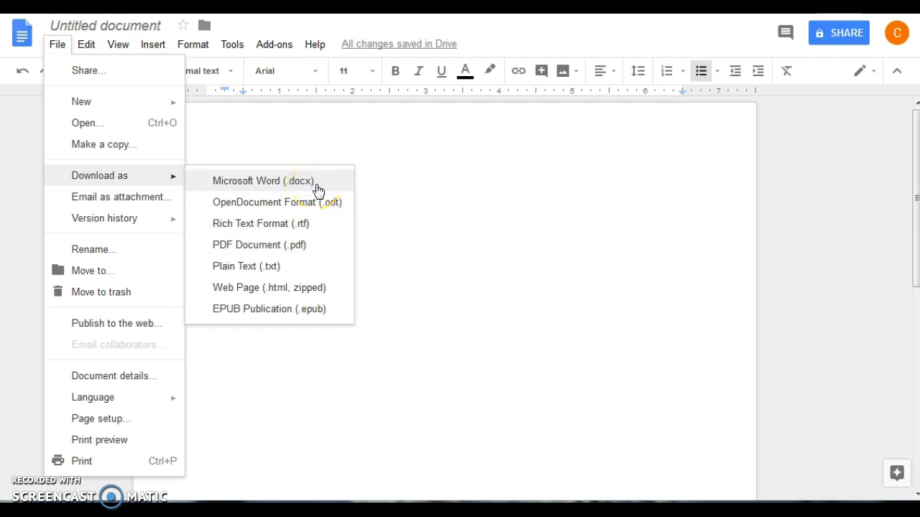
pyautogui.click(314, 252)
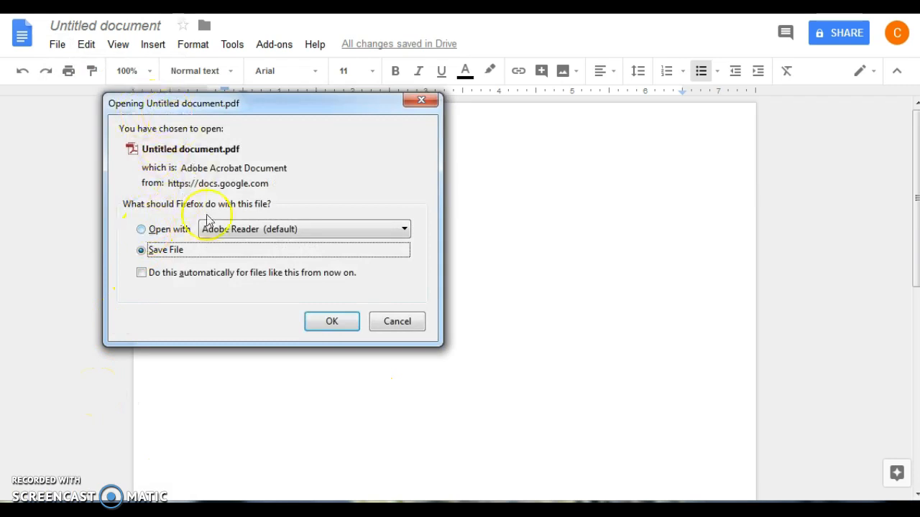
pyautogui.click(329, 325)
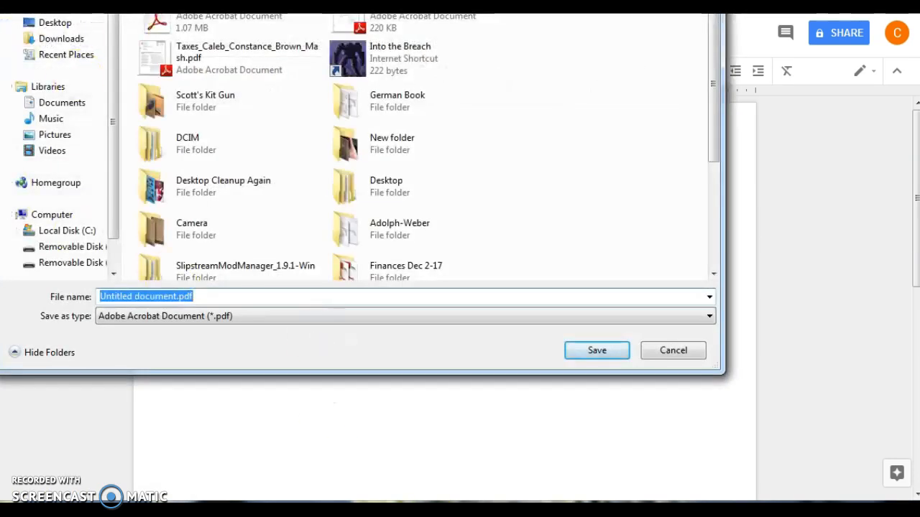
pyautogui.moveTo(210, 0); pyautogui.dragTo(226, 28)
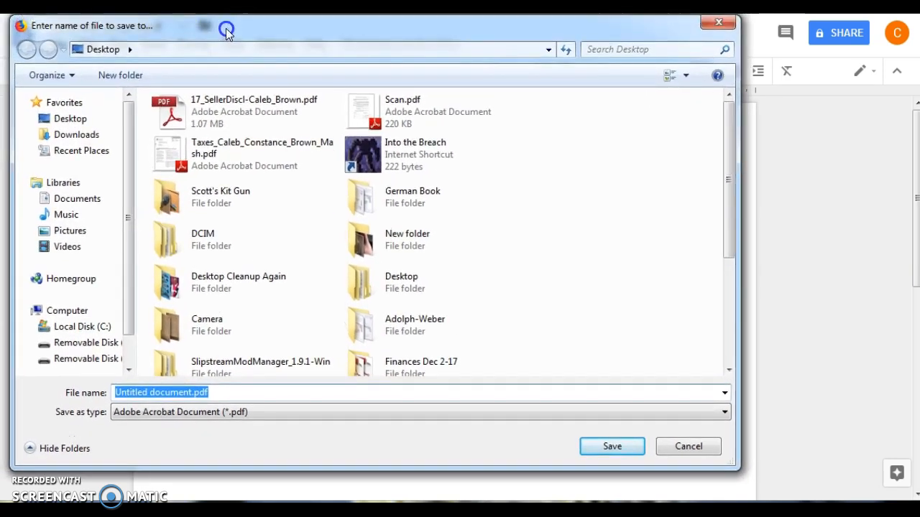
pyautogui.click(69, 118)
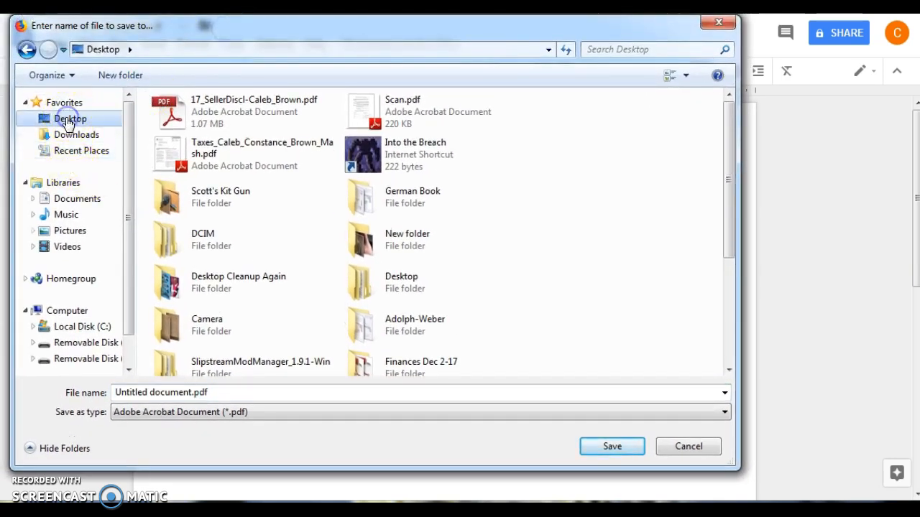
pyautogui.click(610, 445)
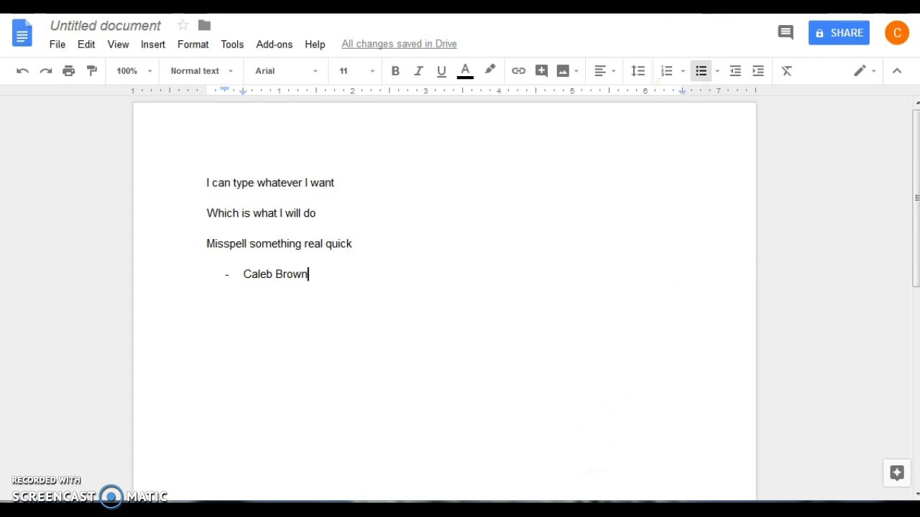
# Leave full-screen view and look through the open Gmail, document and My Drive pages, checking the document's entry in Drive
pyautogui.press('F11')
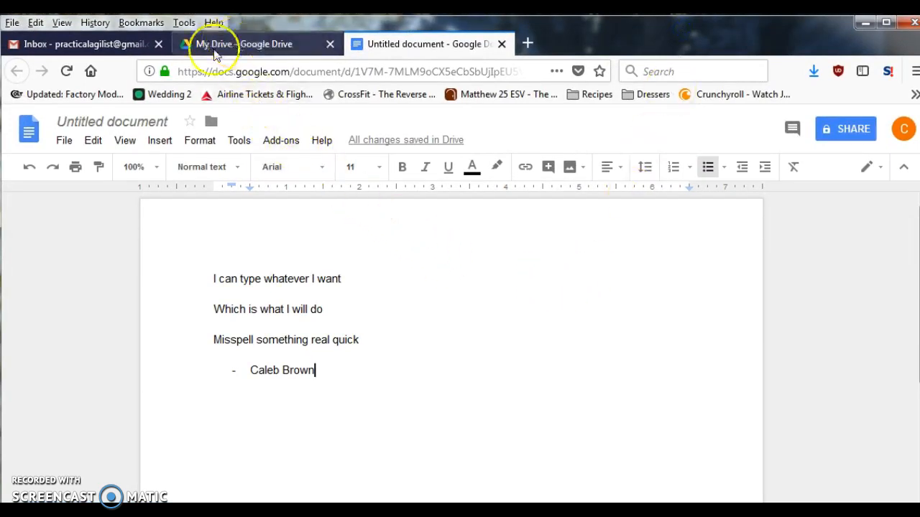
pyautogui.click(103, 46)
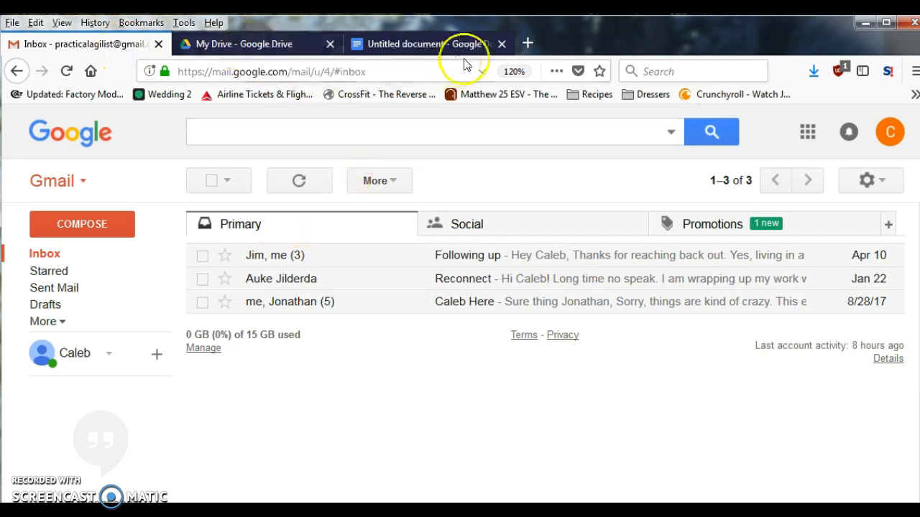
pyautogui.click(435, 44)
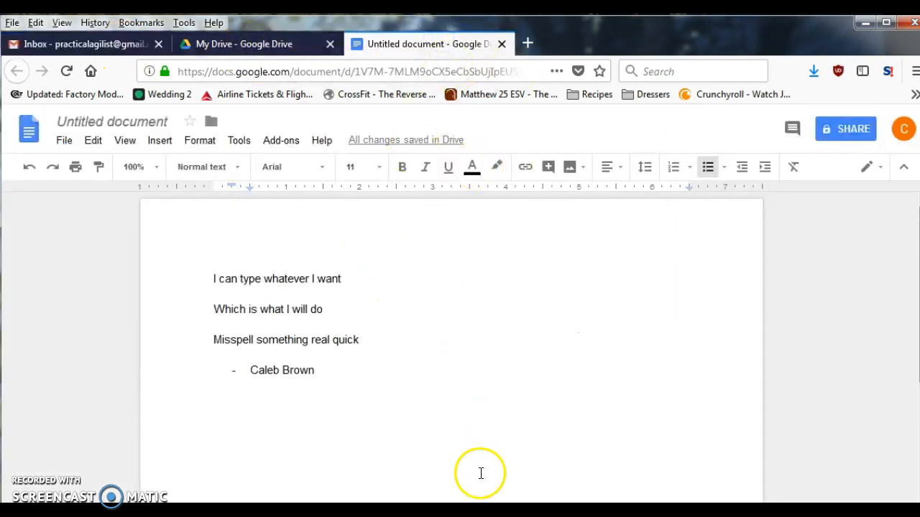
pyautogui.click(252, 40)
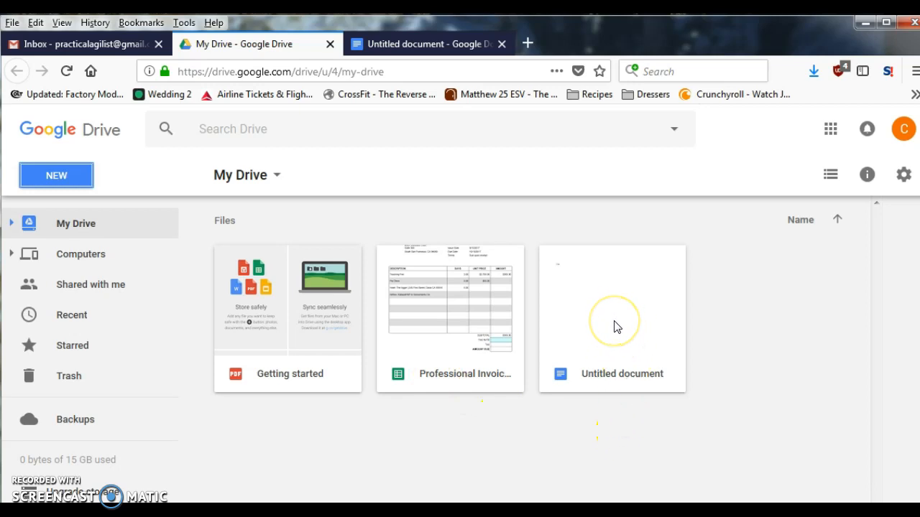
pyautogui.click(396, 42)
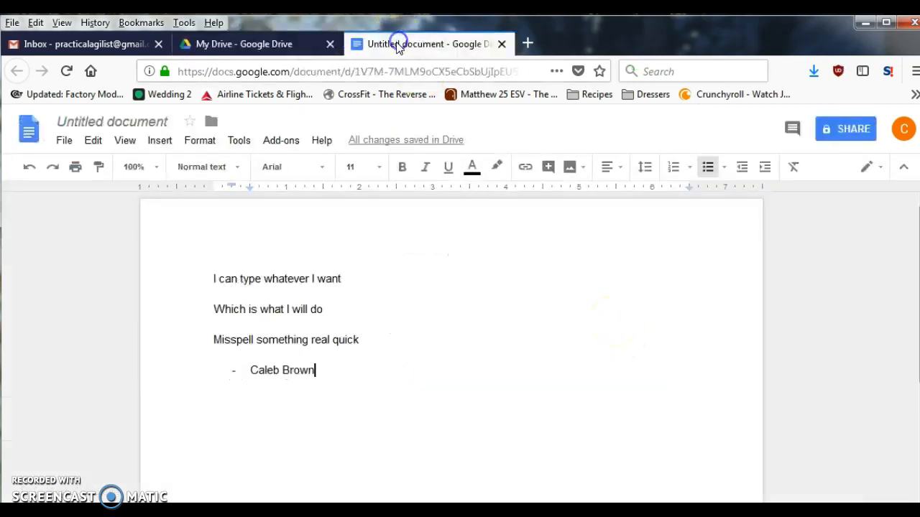
# Close the document and reopen Untitled document from the My Drive files
pyautogui.click(502, 43)
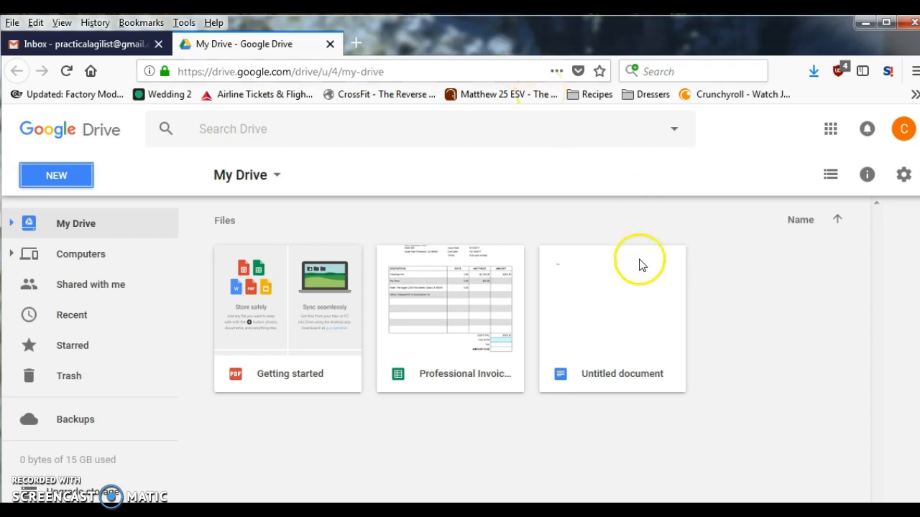
pyautogui.click(626, 316)
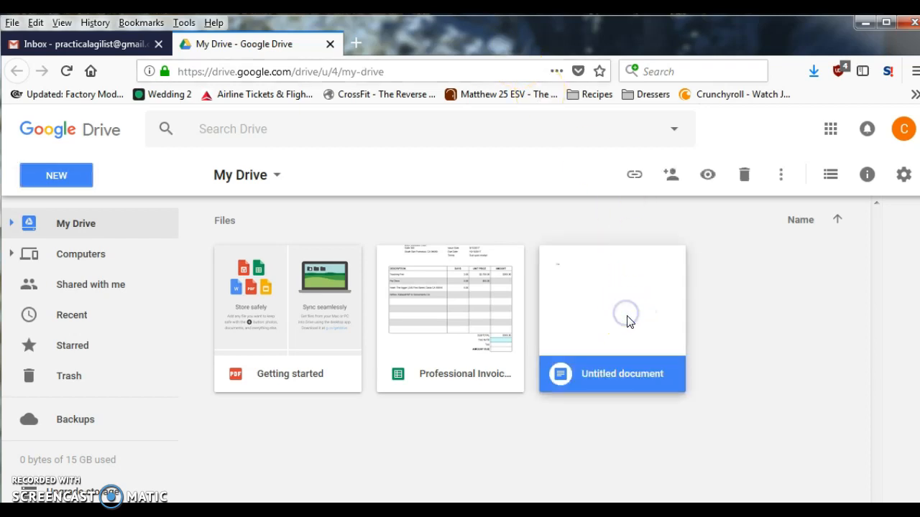
pyautogui.doubleClick(591, 293)
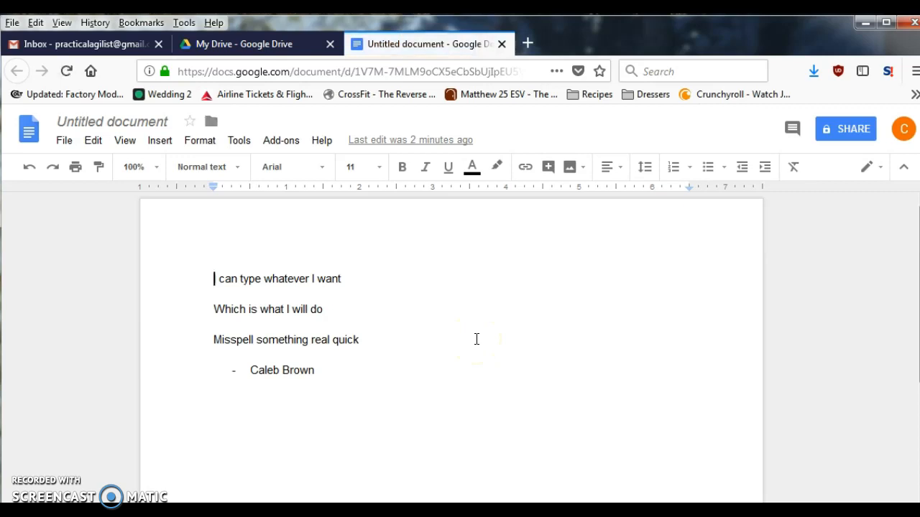
# Return to My Drive, select Untitled document and check the storage usage breakdown
pyautogui.click(284, 46)
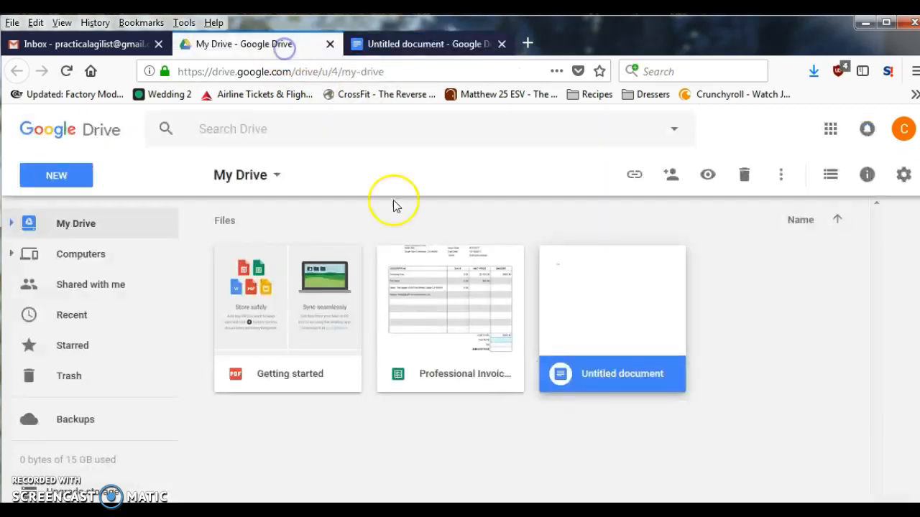
pyautogui.click(605, 371)
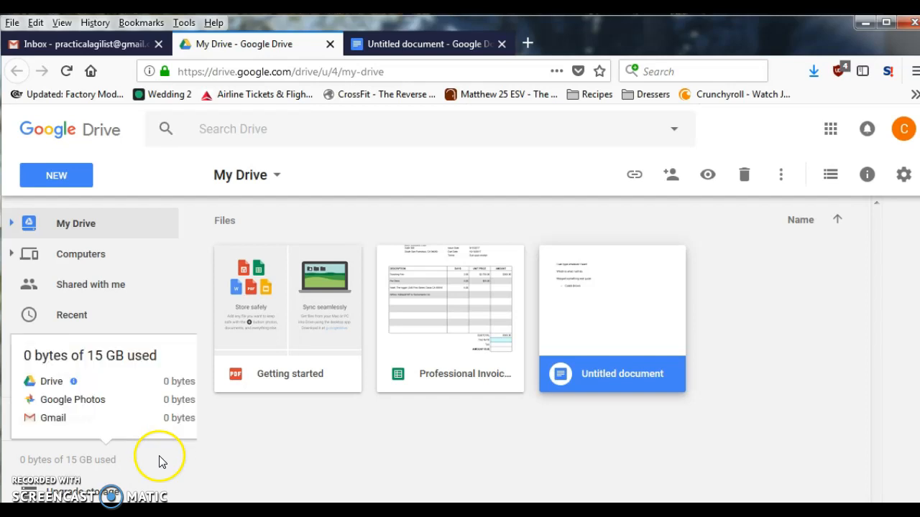
pyautogui.click(225, 443)
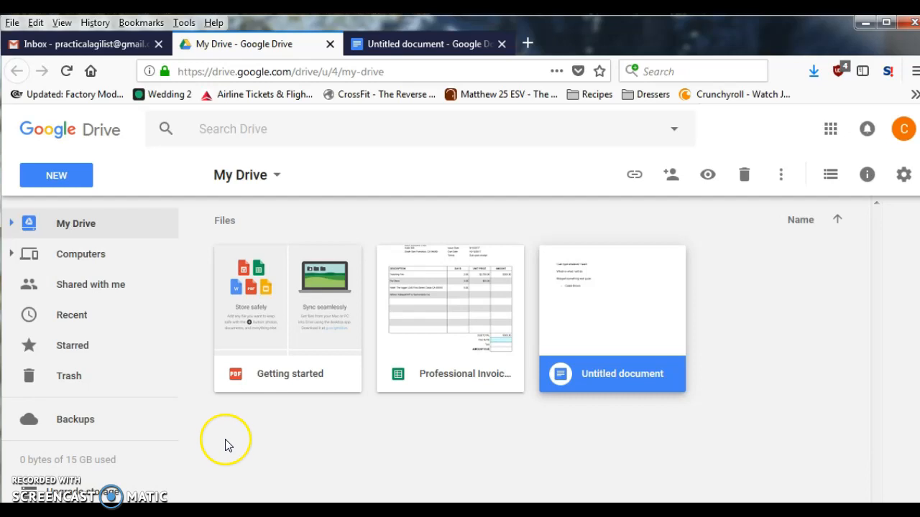